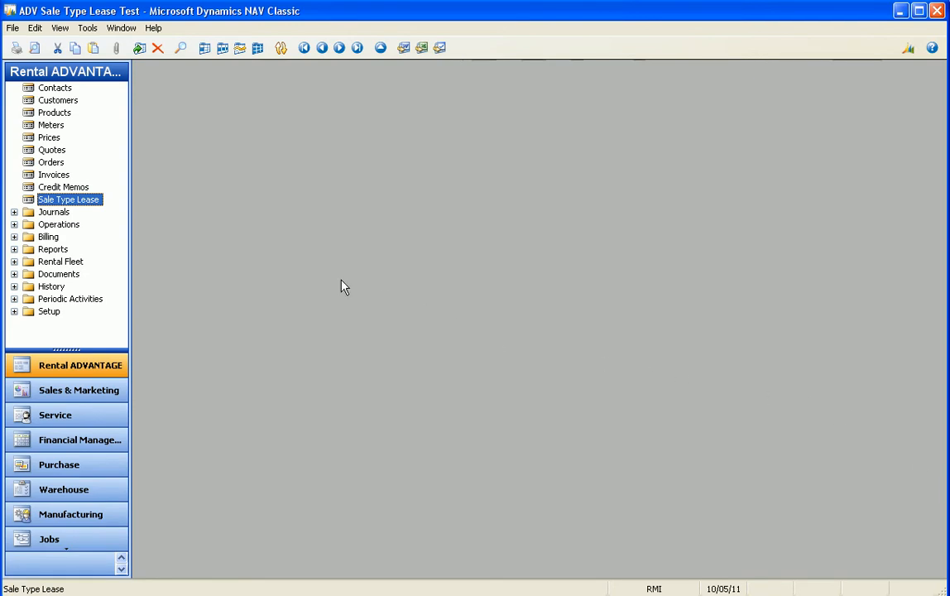
- Open the Saint Joseph College sale type lease and review its sales lines, including the buyout line, and its rental line
click(88, 201)
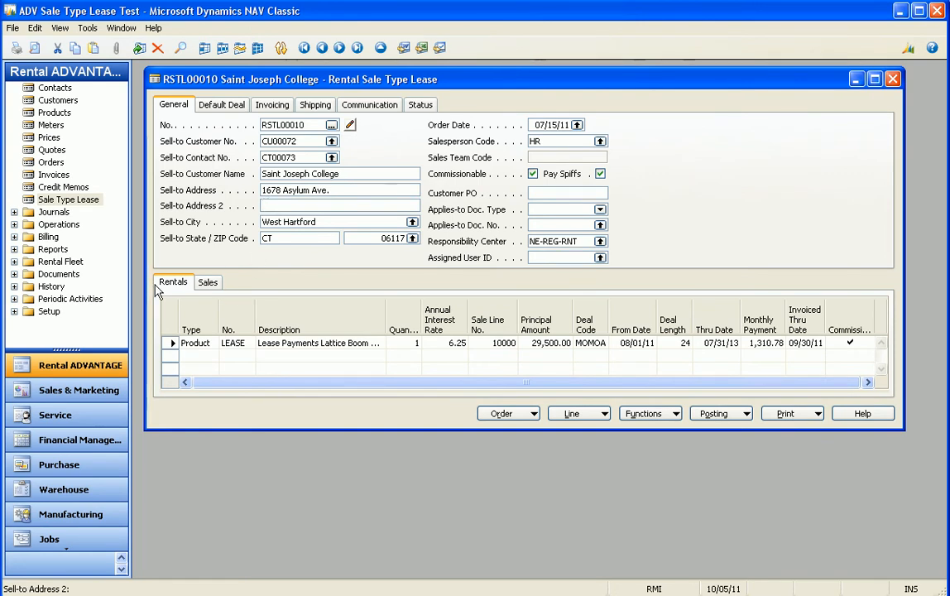
click(207, 282)
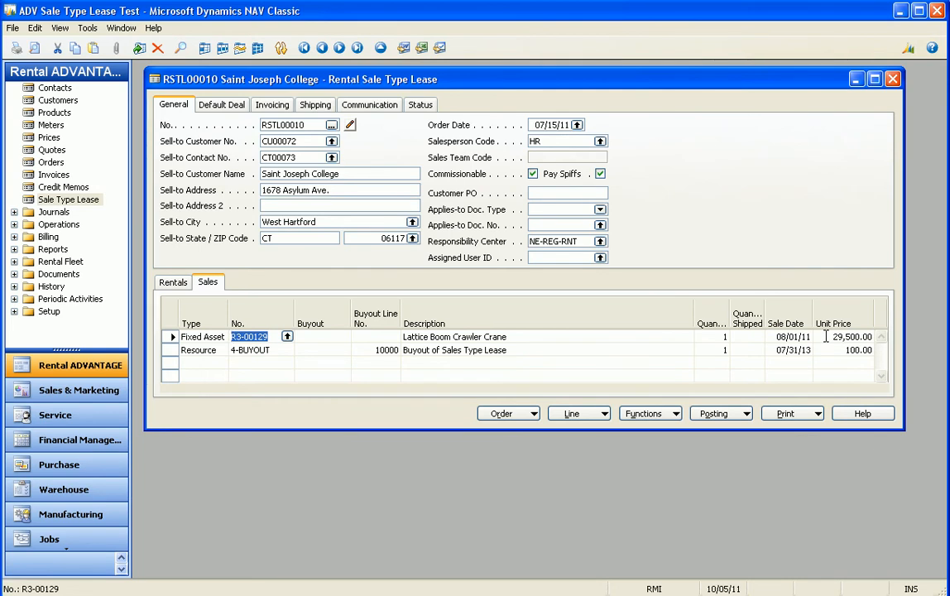
click(566, 348)
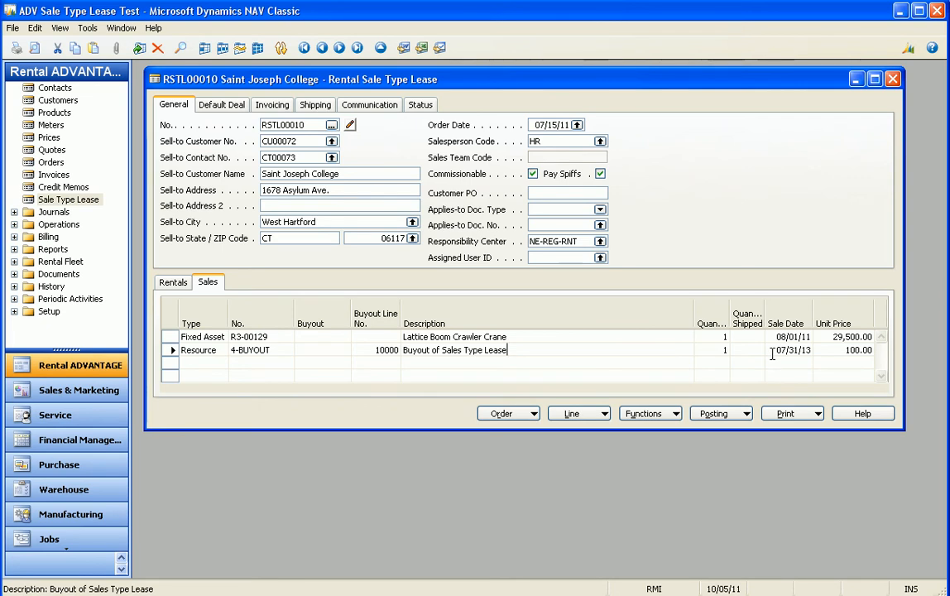
click(173, 283)
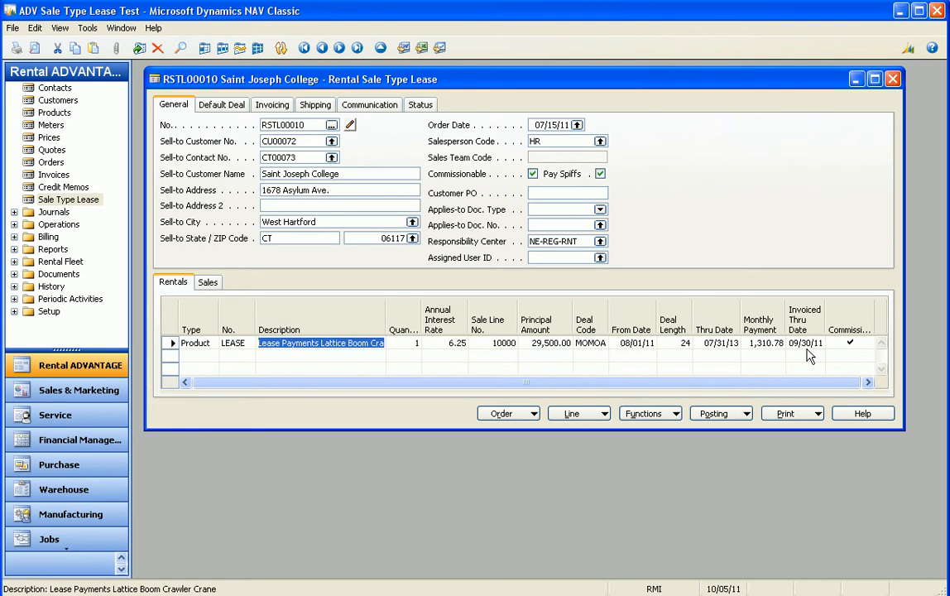
- From the lease's posted documents, show the general ledger entries behind the first posted invoice
click(534, 414)
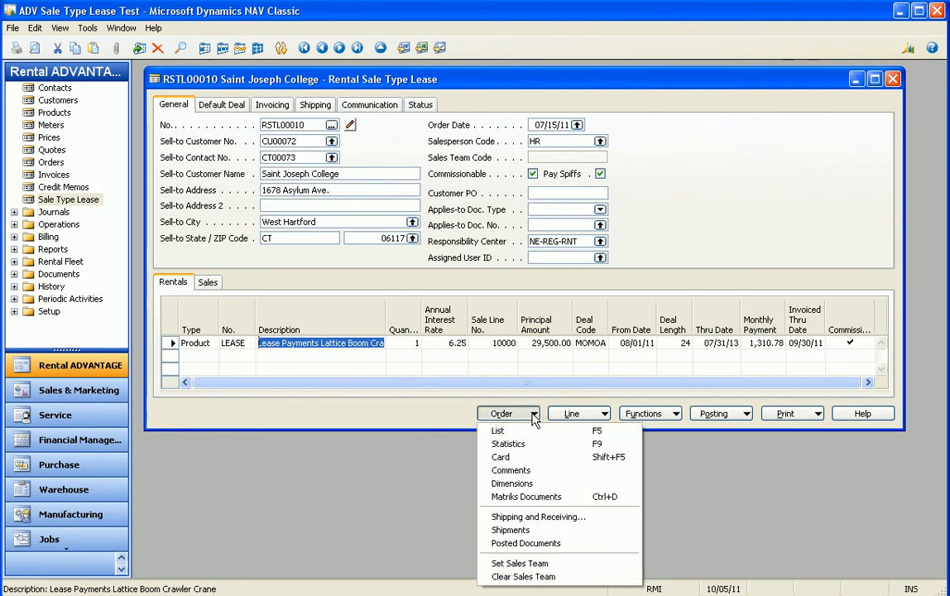
click(540, 543)
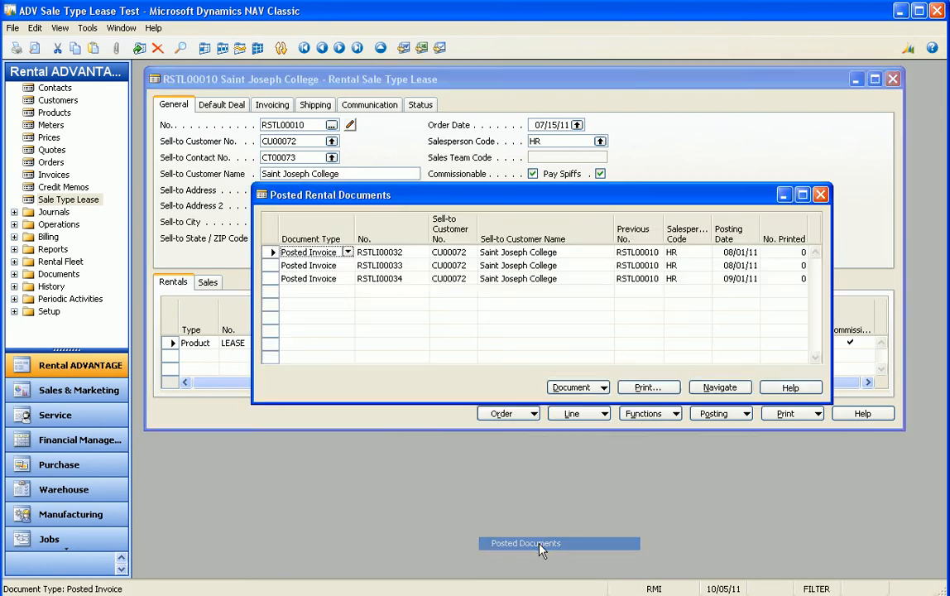
click(271, 253)
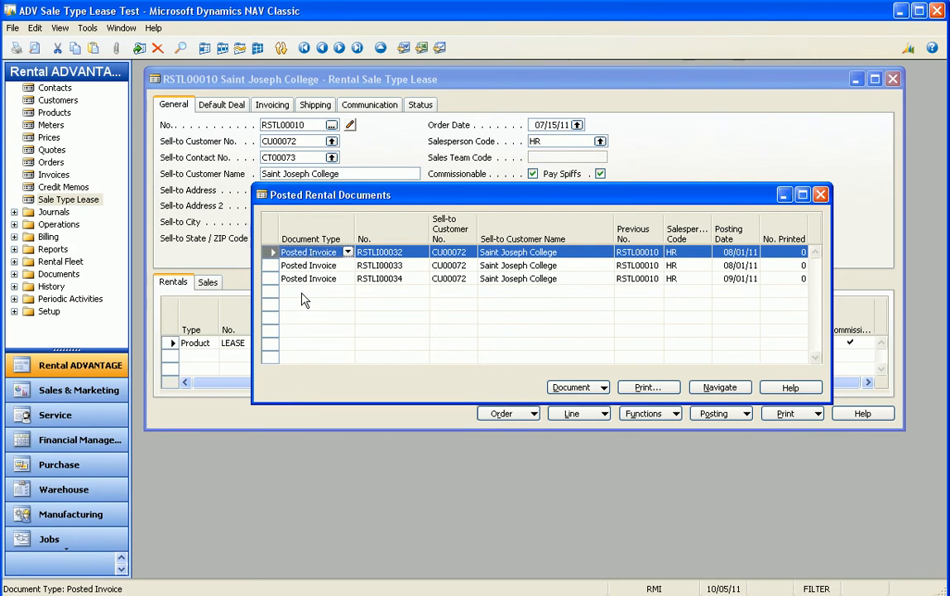
click(716, 388)
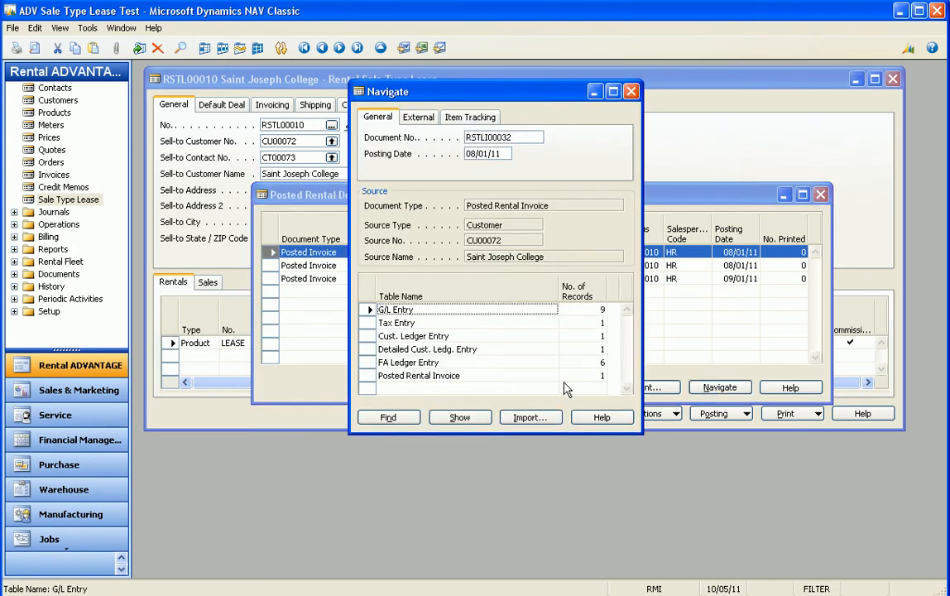
click(460, 418)
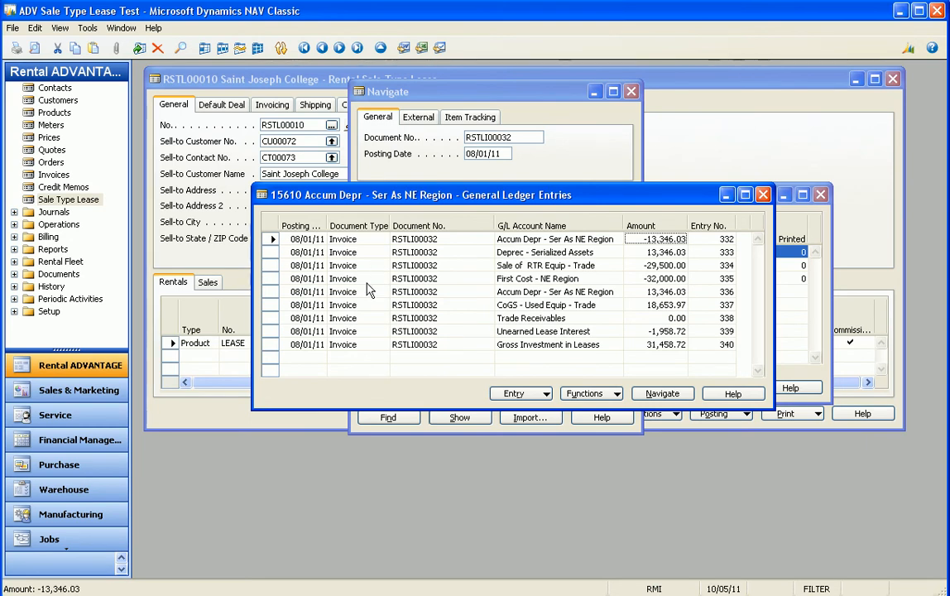
- Review the depreciation, equipment sale, Unearned Lease Interest and Gross Investment in Leases entries, and return to the posted documents
drag(271, 240, 270, 302)
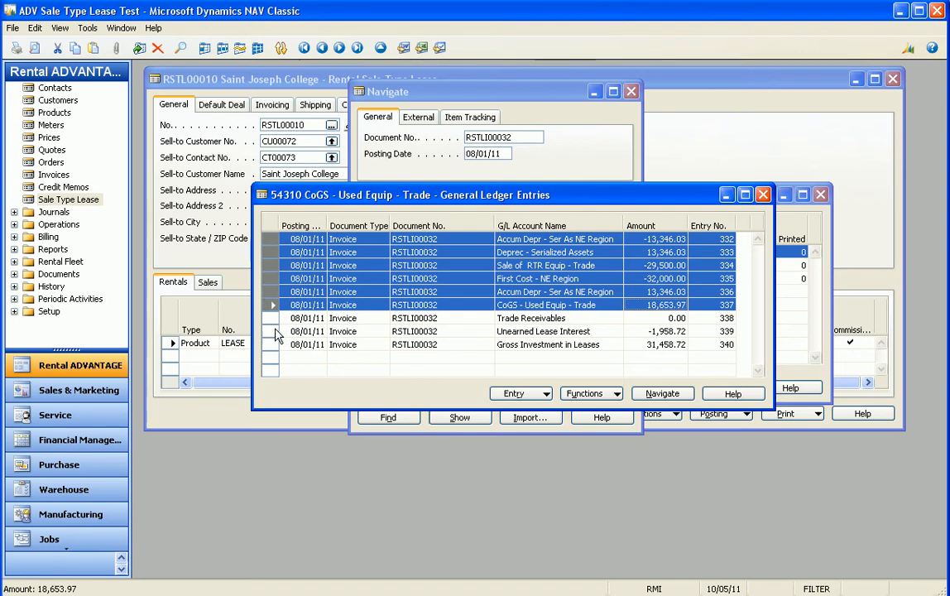
click(503, 332)
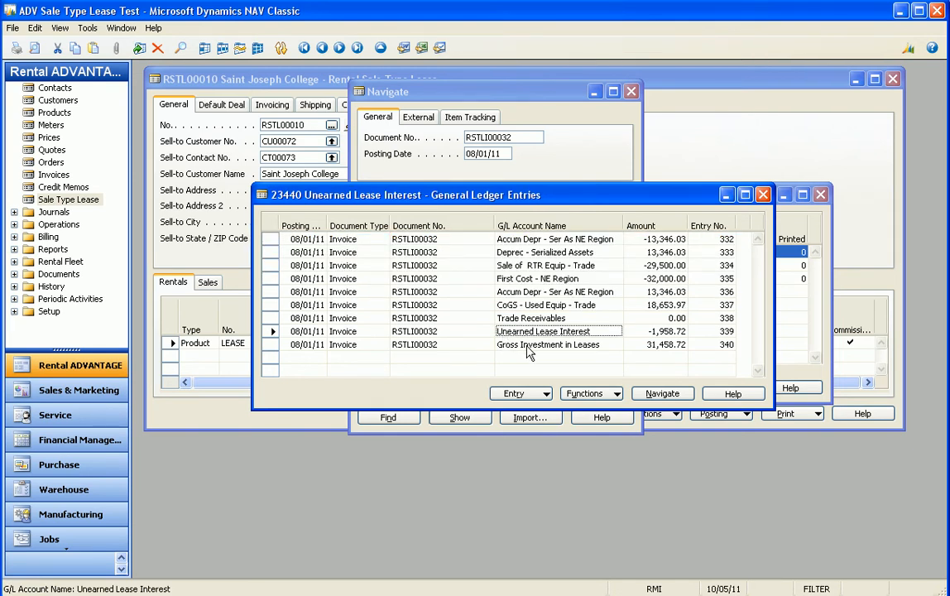
click(647, 334)
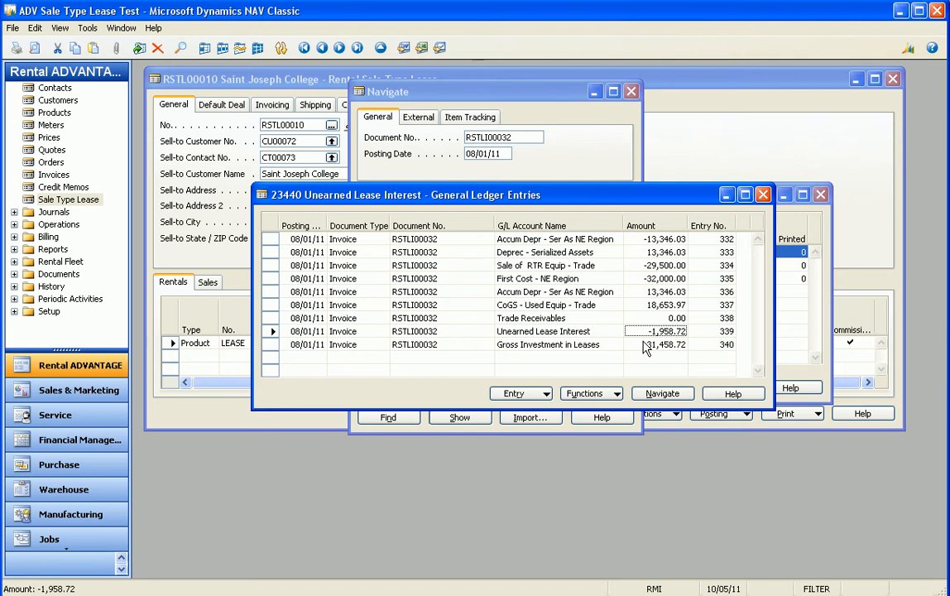
click(649, 345)
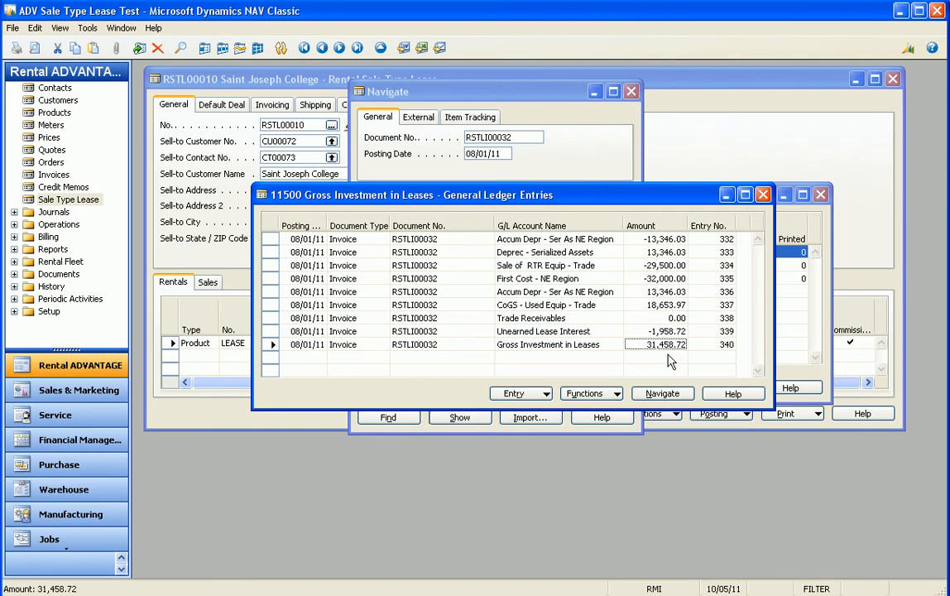
click(762, 194)
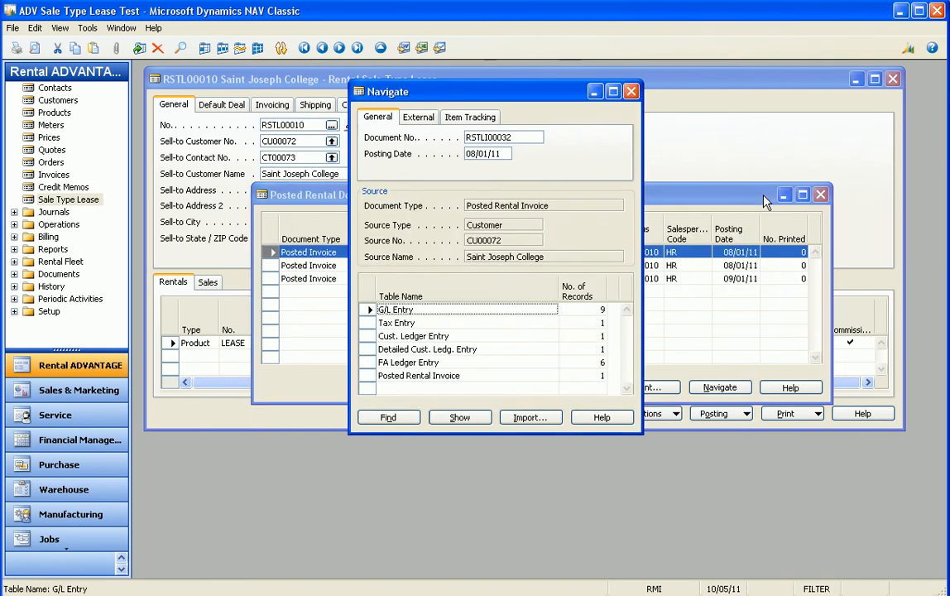
click(631, 91)
- Preview the printed lease invoice for the second posted document and close the preview
click(308, 267)
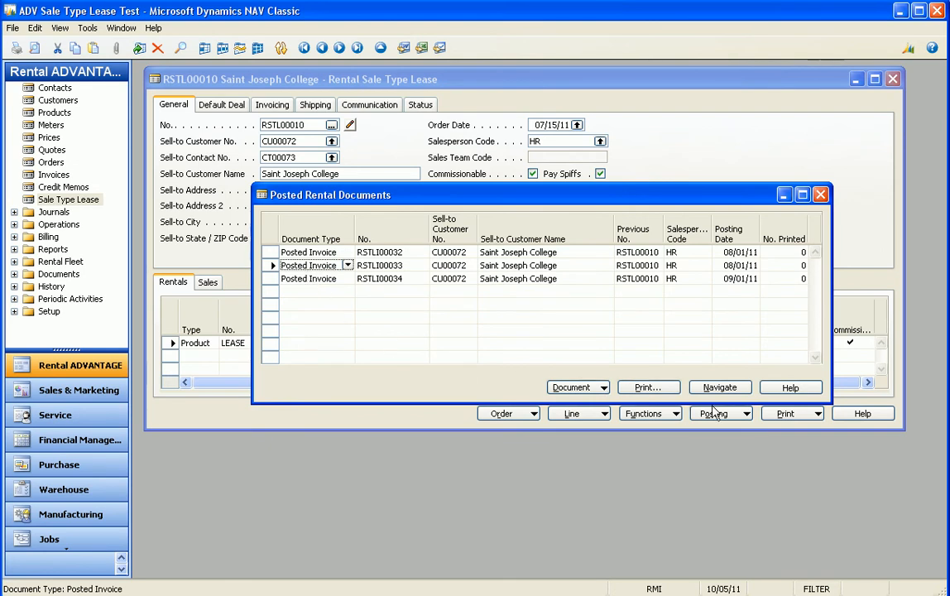
click(646, 387)
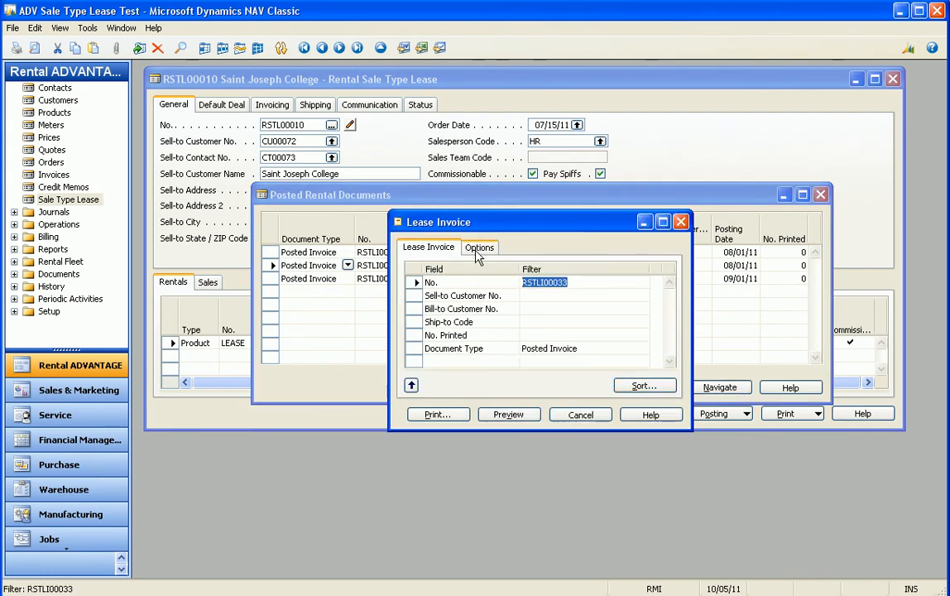
click(511, 415)
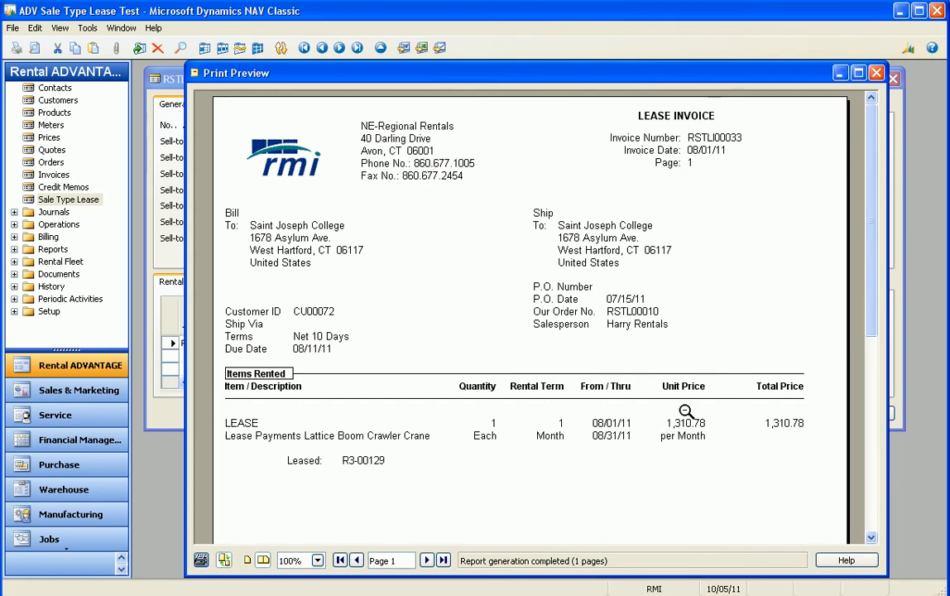
click(875, 74)
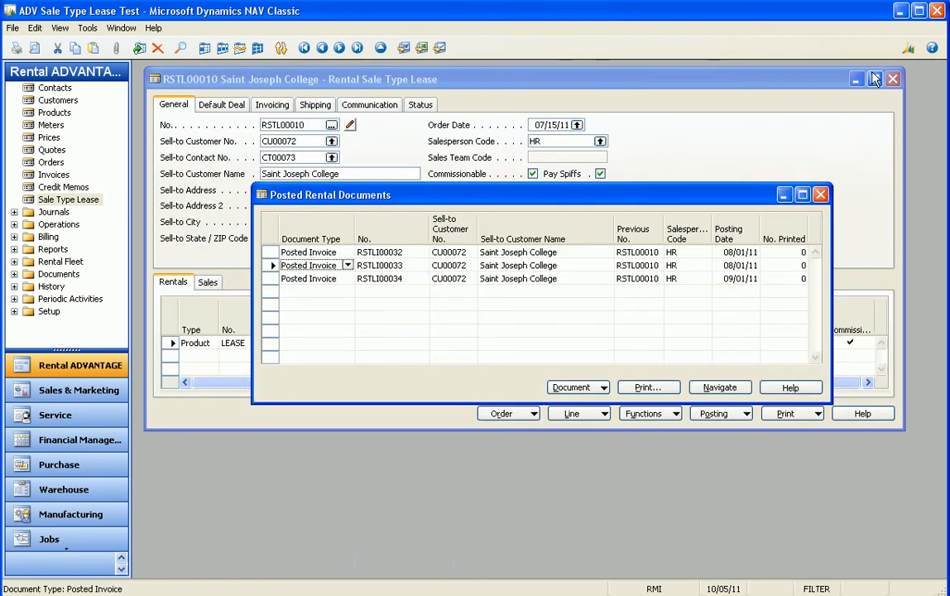
- Examine the Unearned Lease Interest and Interest Income ledger entries behind the second posted invoice, and return to the posted documents
click(719, 386)
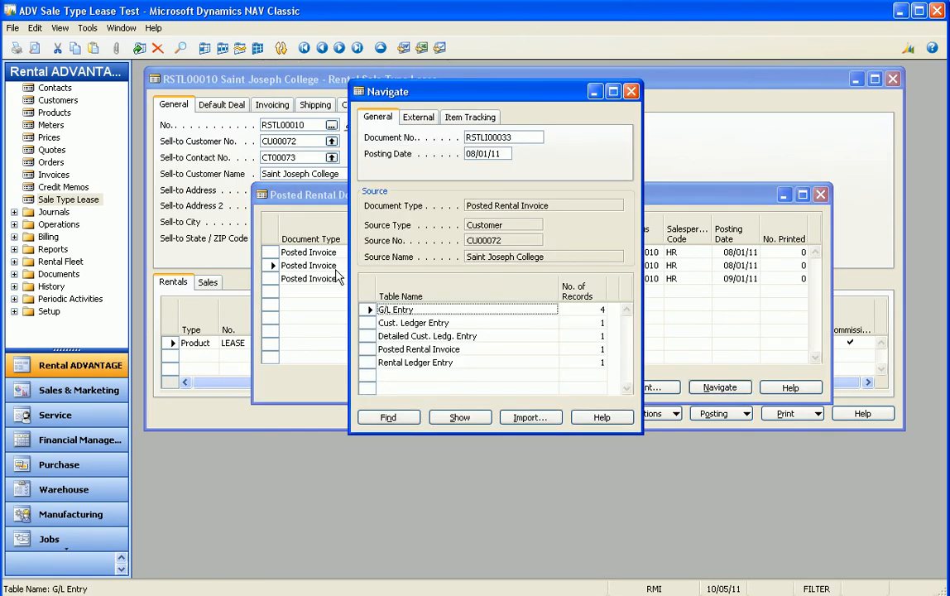
click(451, 417)
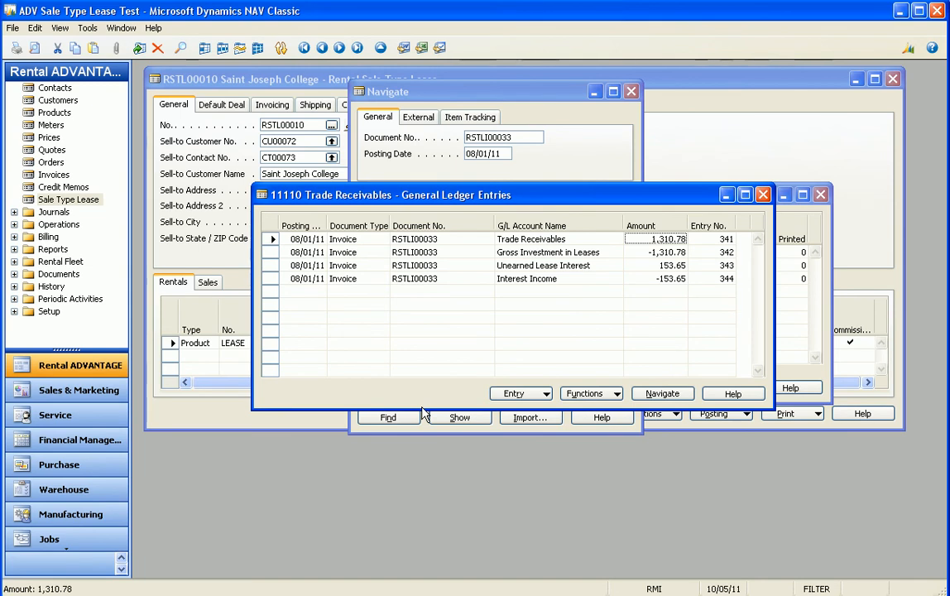
click(556, 266)
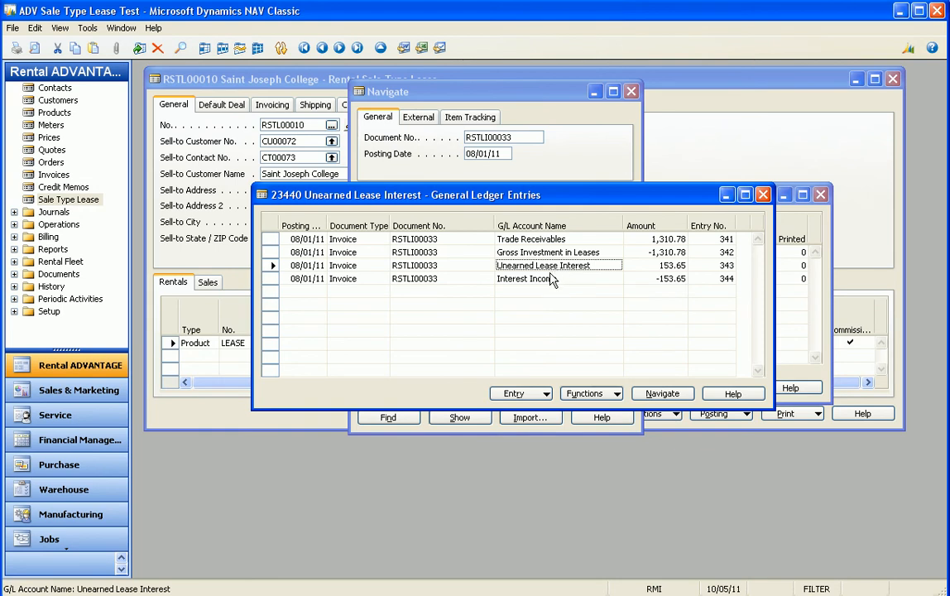
click(553, 281)
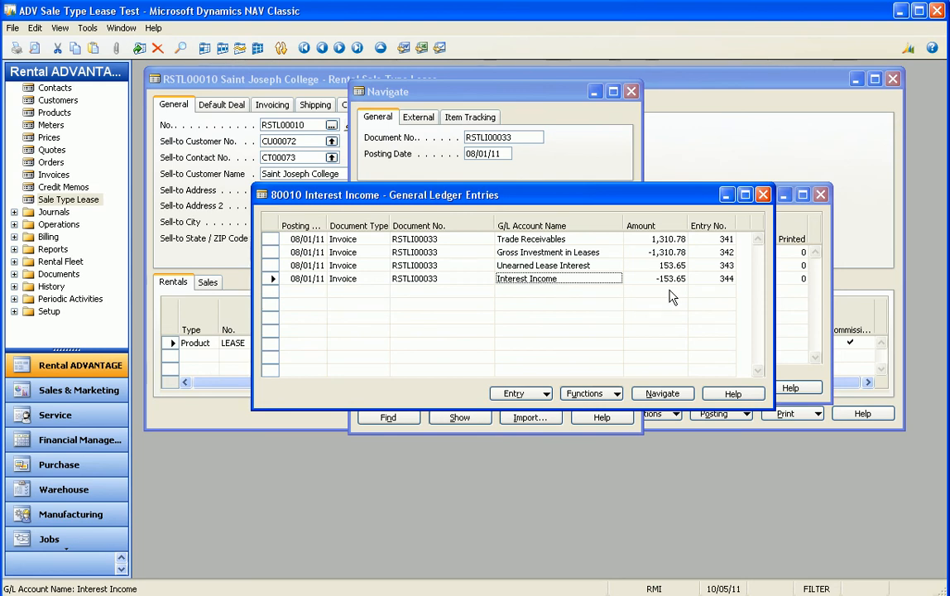
key(Escape)
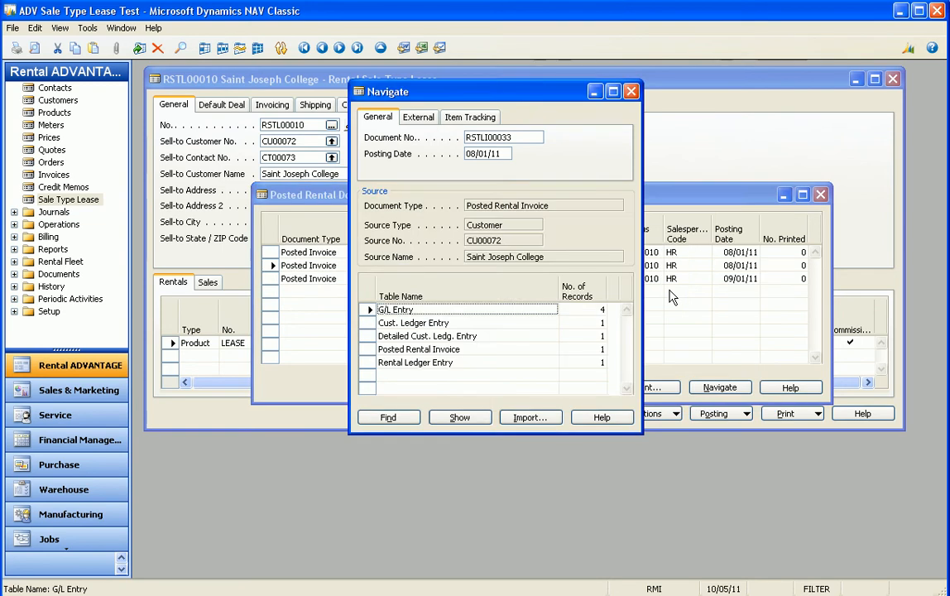
key(Escape)
- Examine the Interest Income ledger entry behind the posted invoice dated 09/01/11 and return to the lease
click(327, 279)
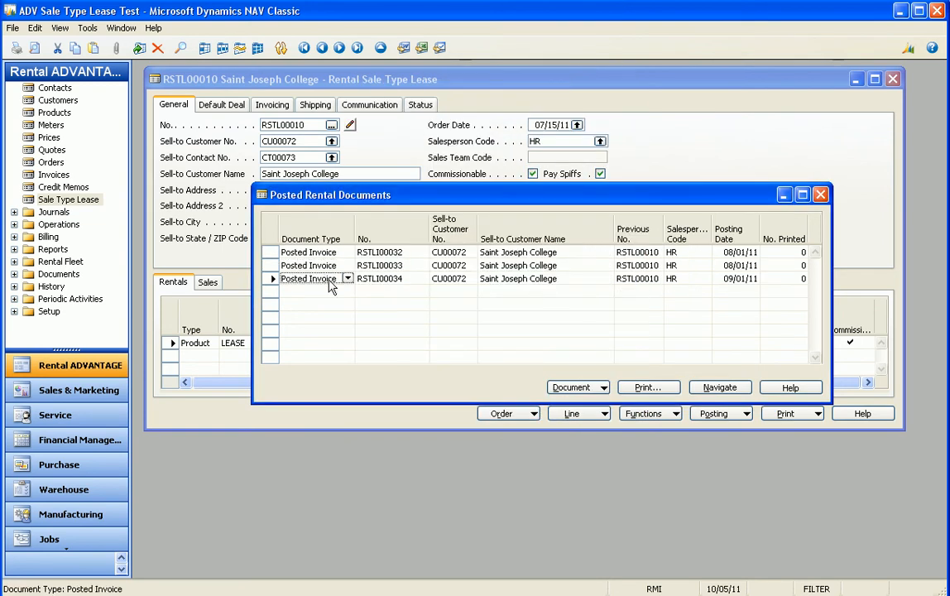
click(739, 389)
click(460, 416)
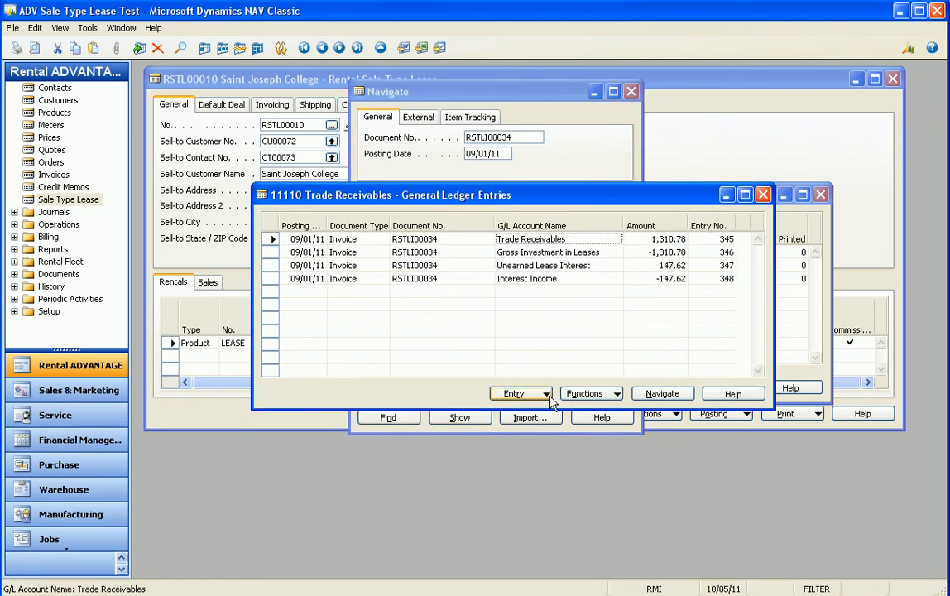
click(565, 279)
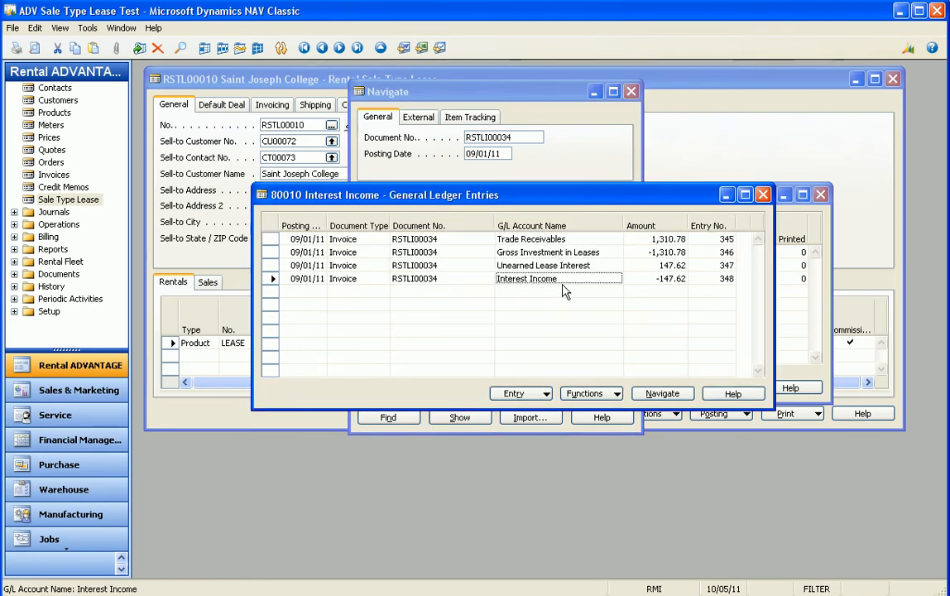
key(Escape)
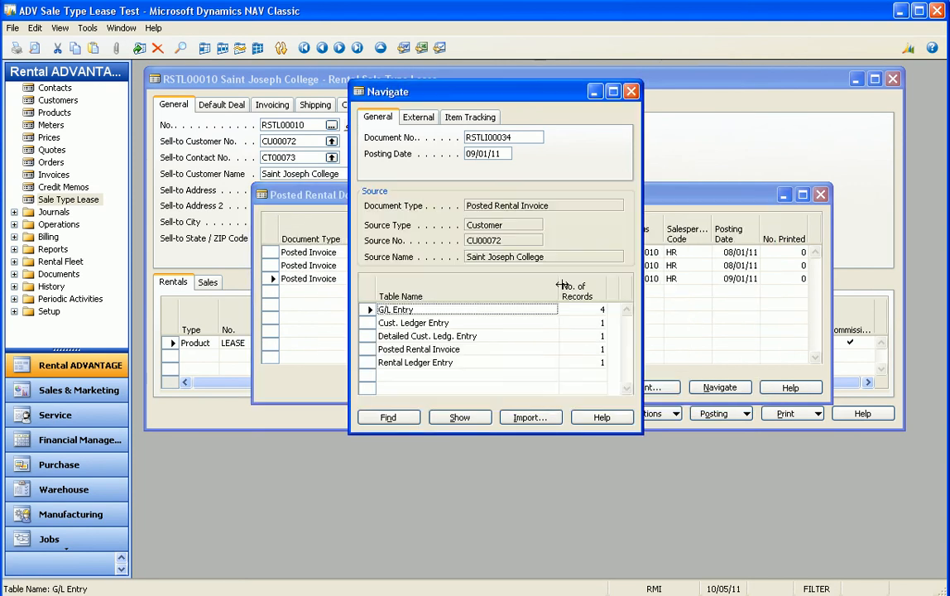
key(Escape)
key(Escape)
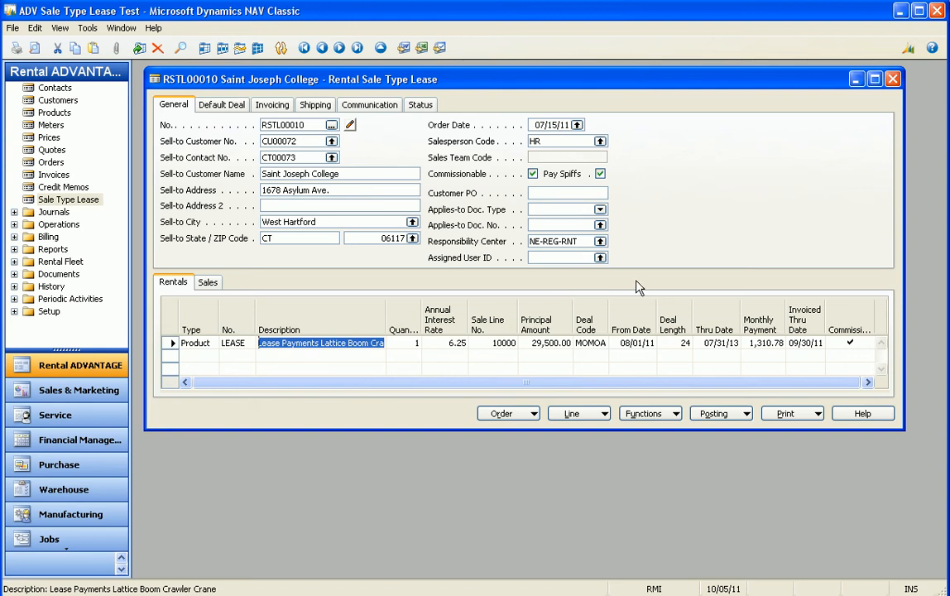
- Preview the Lease Details report as of 10/04/11 with Calculate Buyout enabled and the Detail print option, and close the preview
click(782, 415)
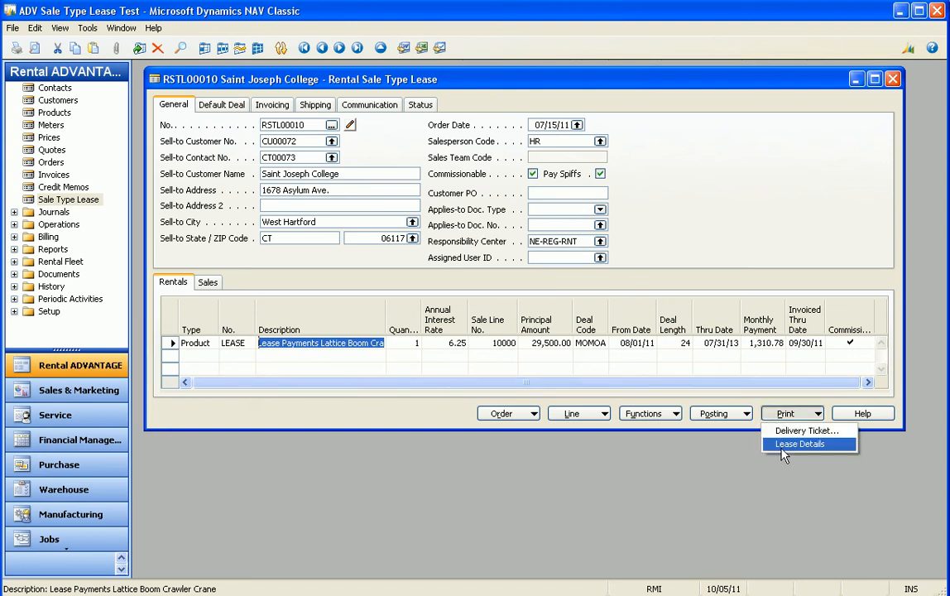
click(783, 444)
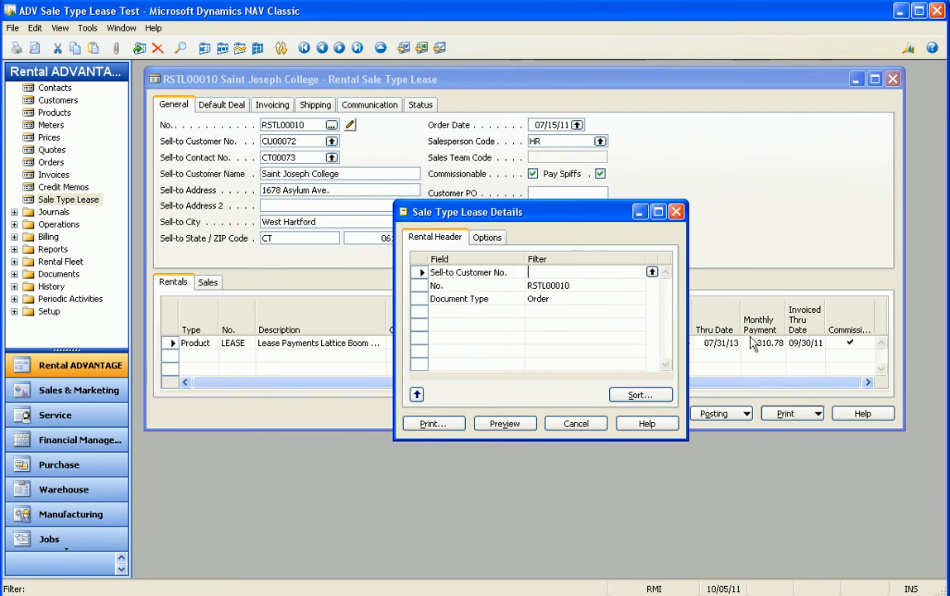
click(492, 238)
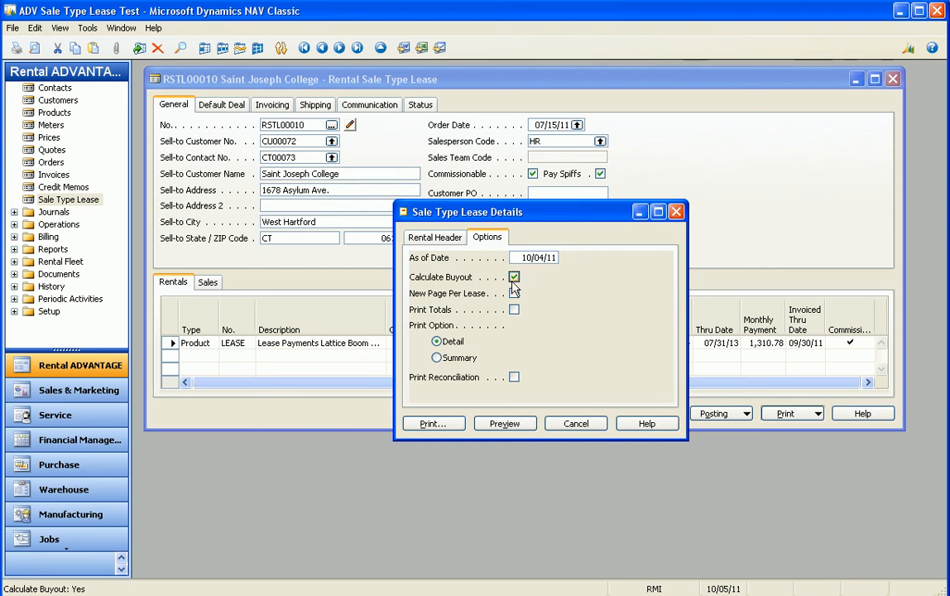
click(505, 422)
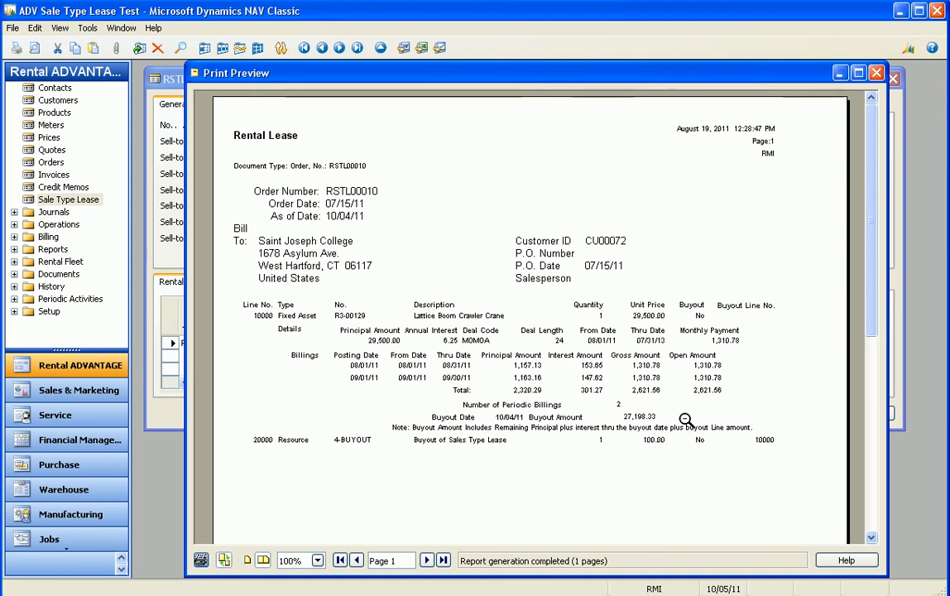
click(877, 74)
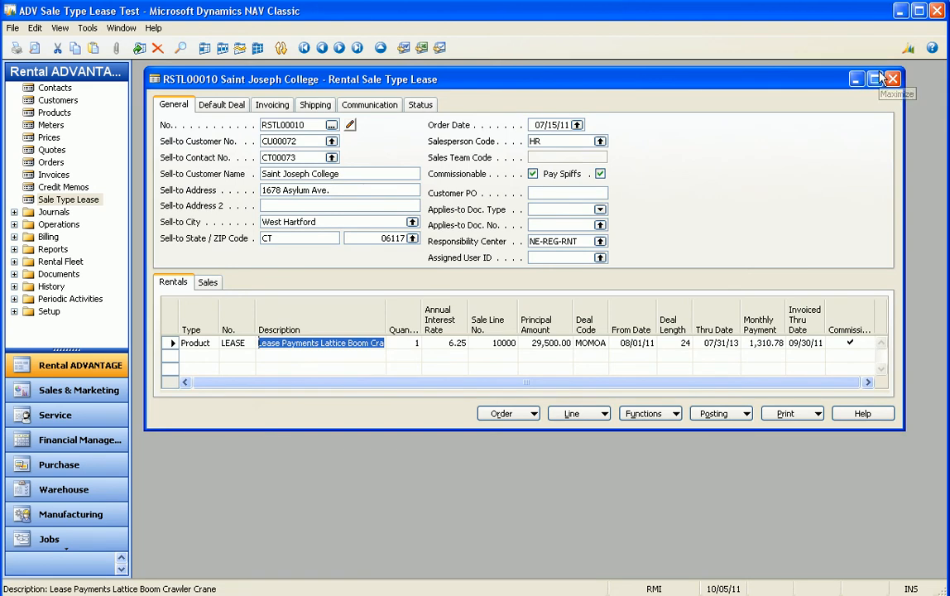
- View the buyout date prompt for the lease line and dismiss it without entering a date
click(586, 416)
click(579, 497)
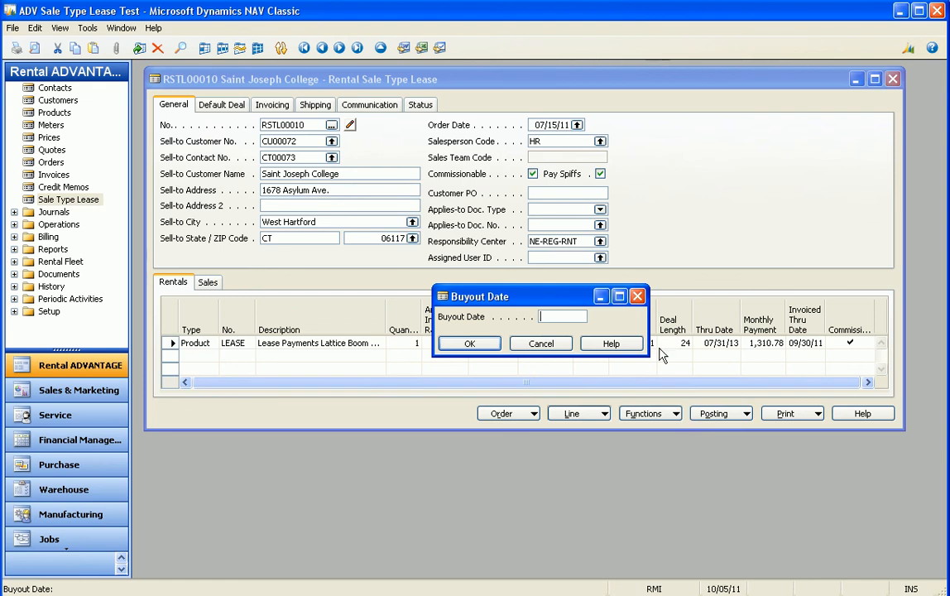
click(641, 300)
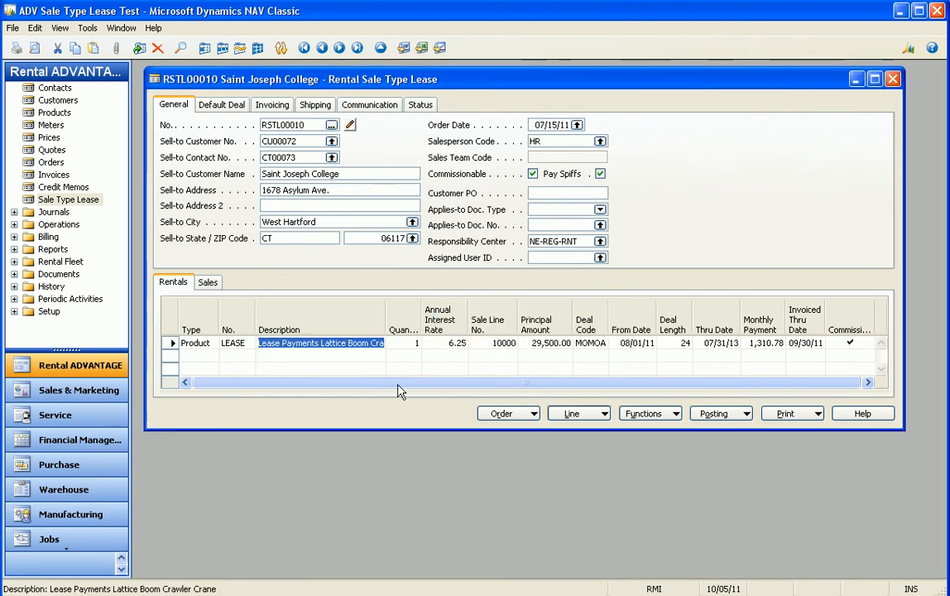